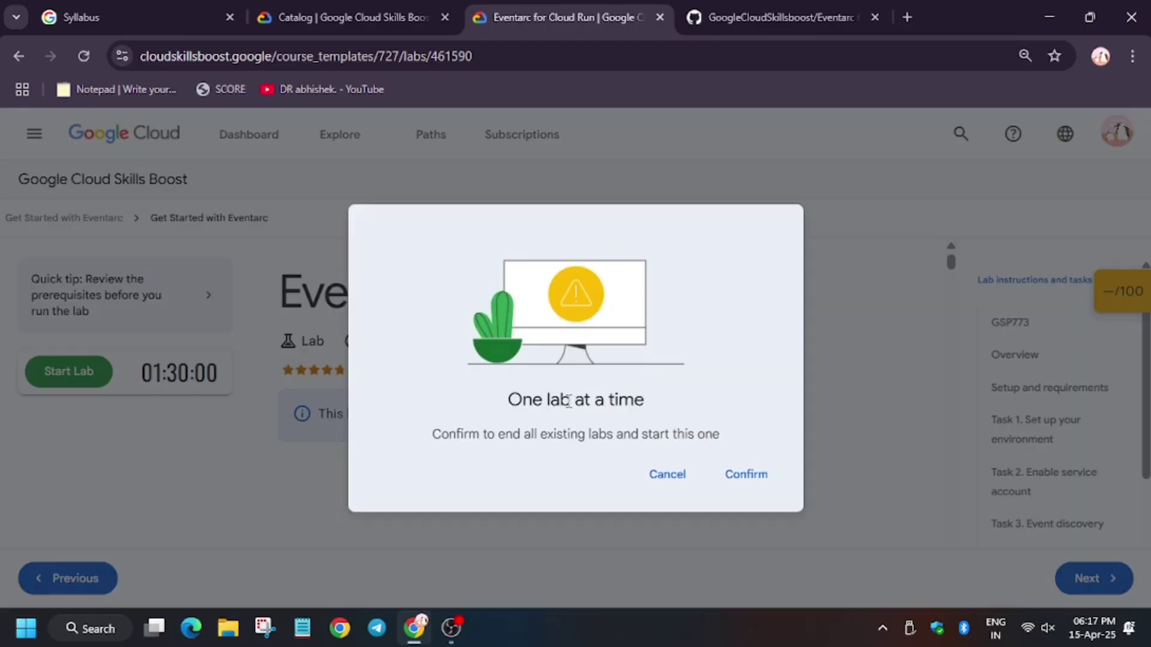
Start the Eventarc for Cloud Run lab, confirming that other running labs end.
{"action": "left_click", "coordinate": [745, 474]}
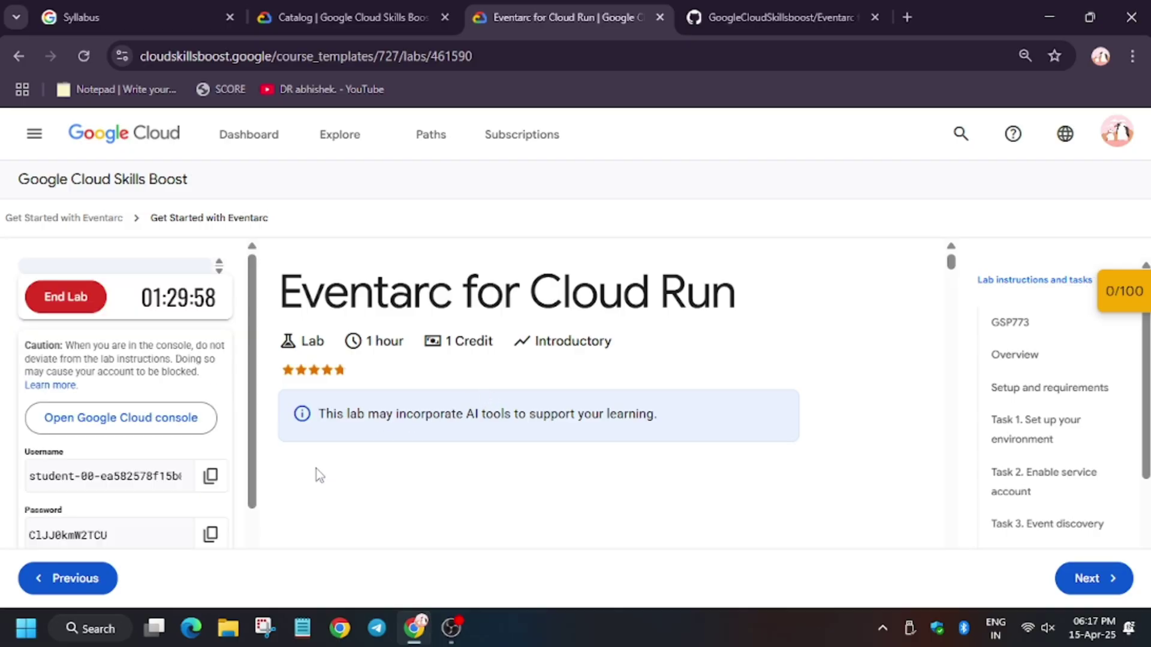
Open the Cloud console link incognito, accept the new-account notice and terms of service.
{"action": "right_click", "coordinate": [133, 415]}
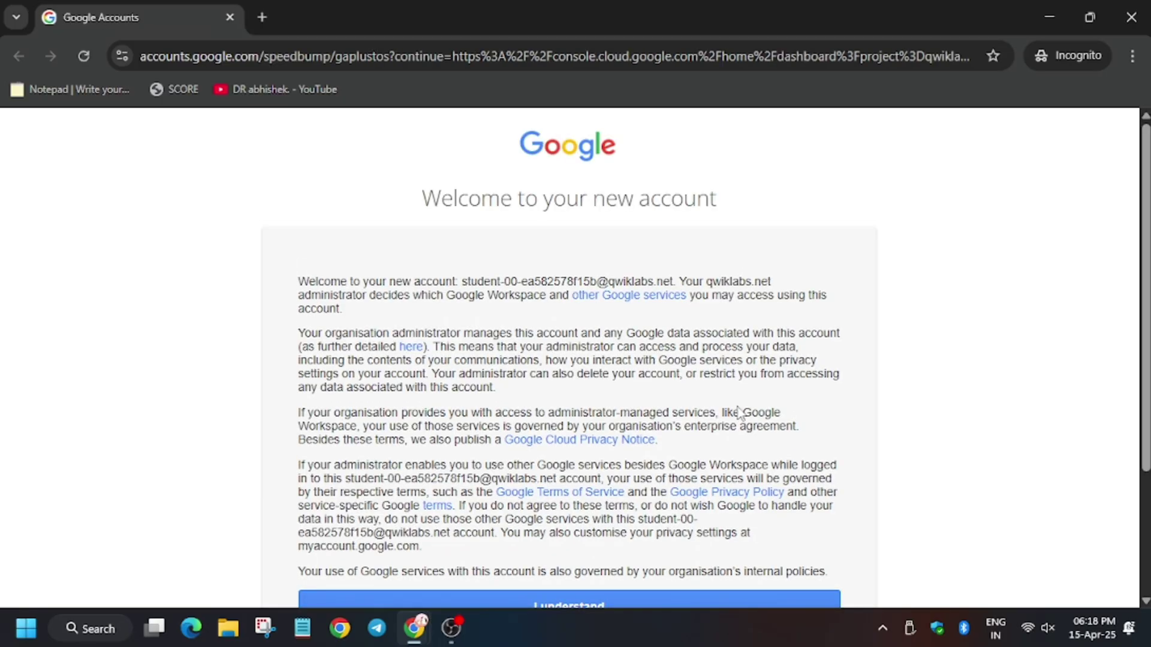
{"action": "left_click", "coordinate": [645, 598]}
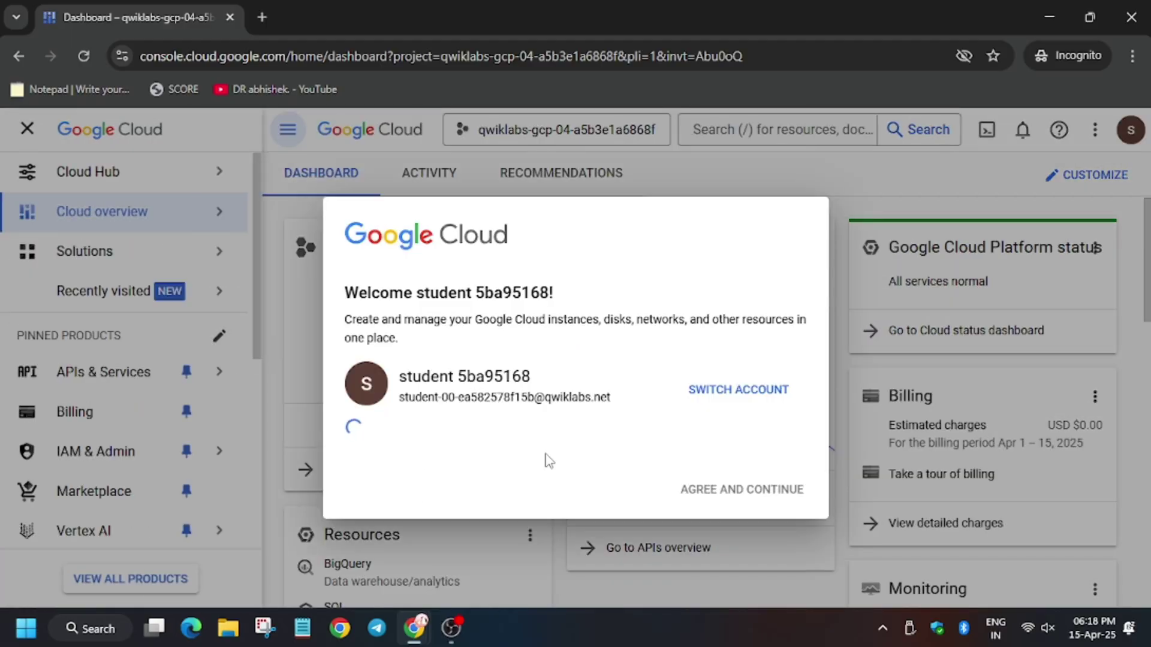
{"action": "left_click", "coordinate": [360, 441]}
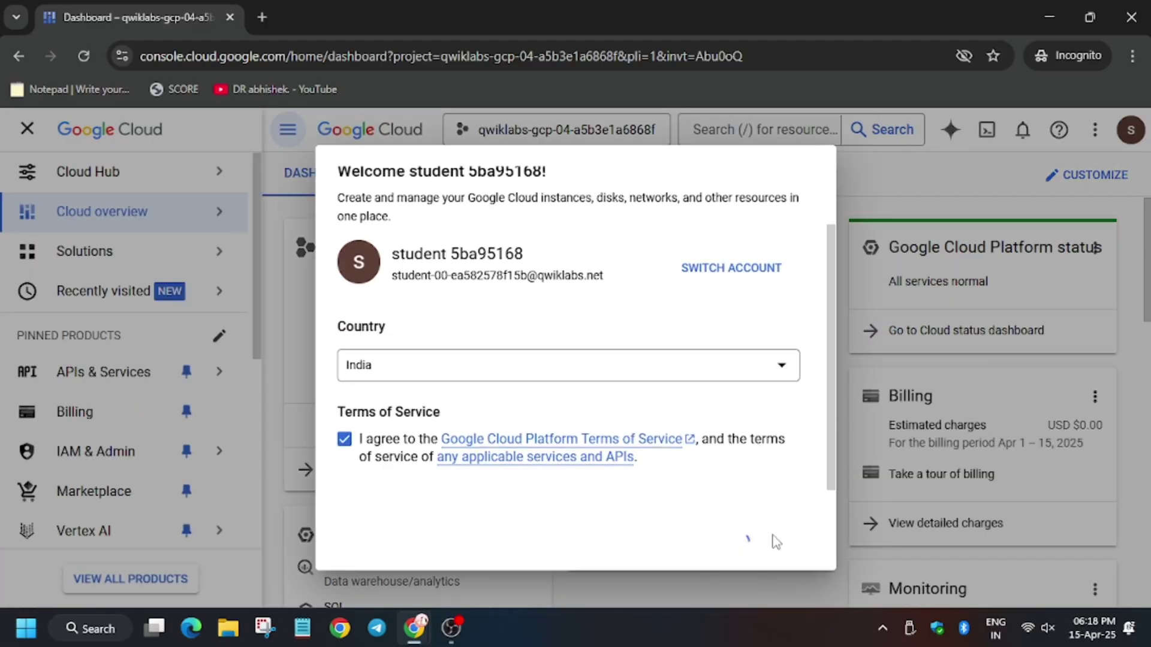
{"action": "left_click", "coordinate": [734, 544]}
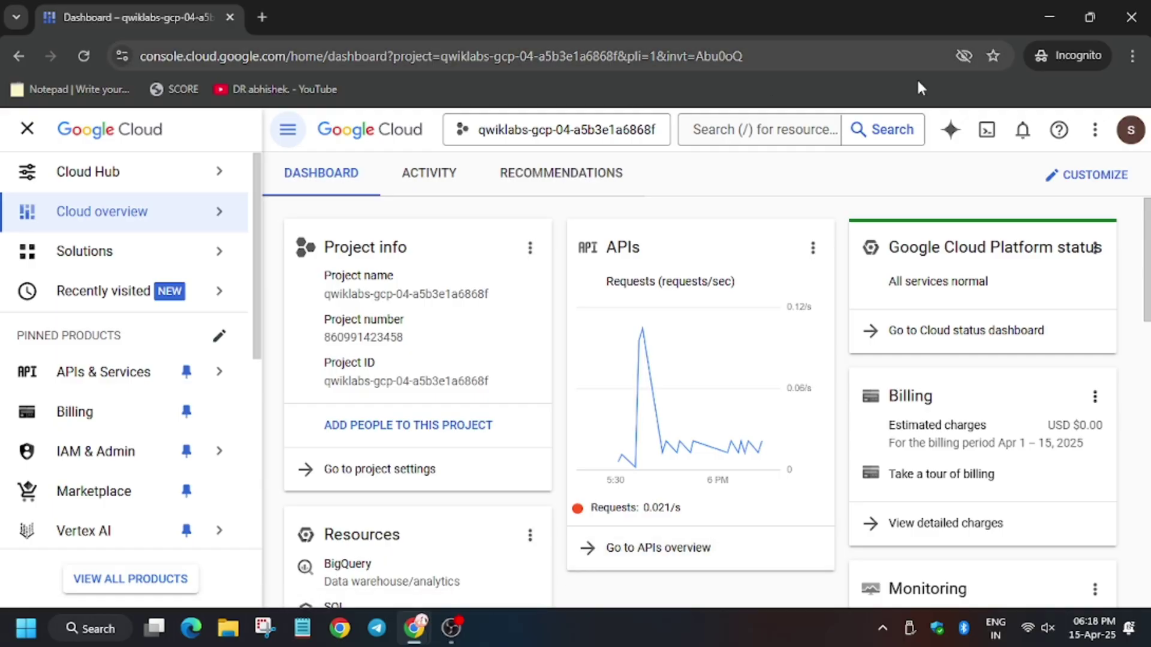
Activate Cloud Shell and authorize it to use the lab account credentials.
{"action": "left_click", "coordinate": [986, 130]}
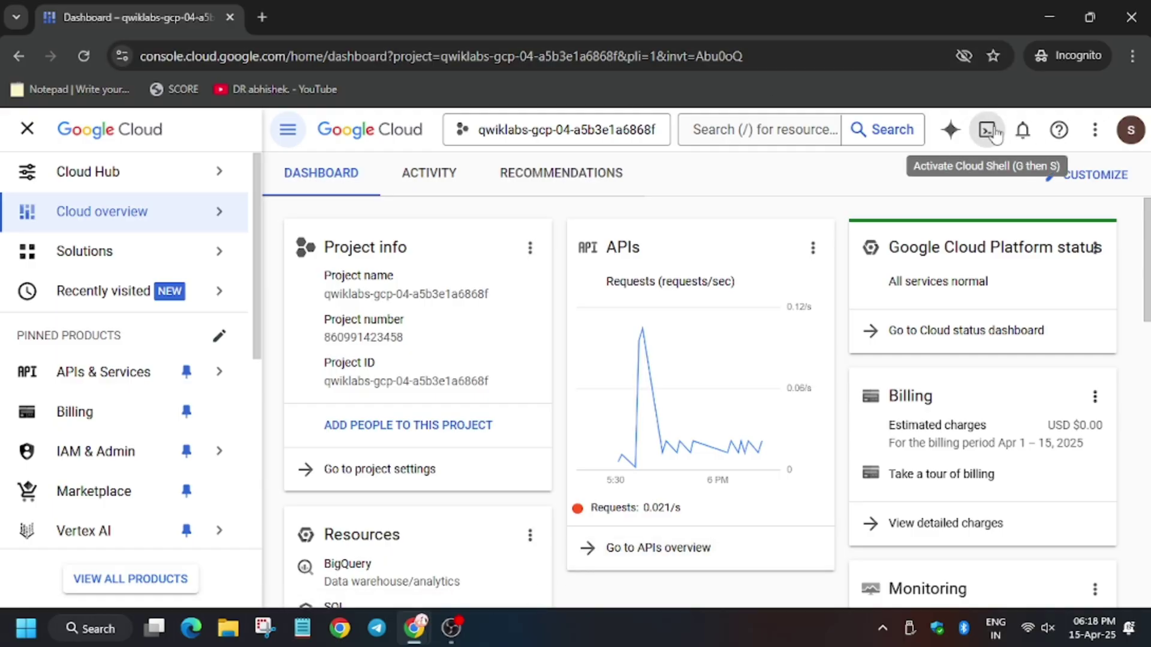
{"action": "left_click", "coordinate": [28, 128]}
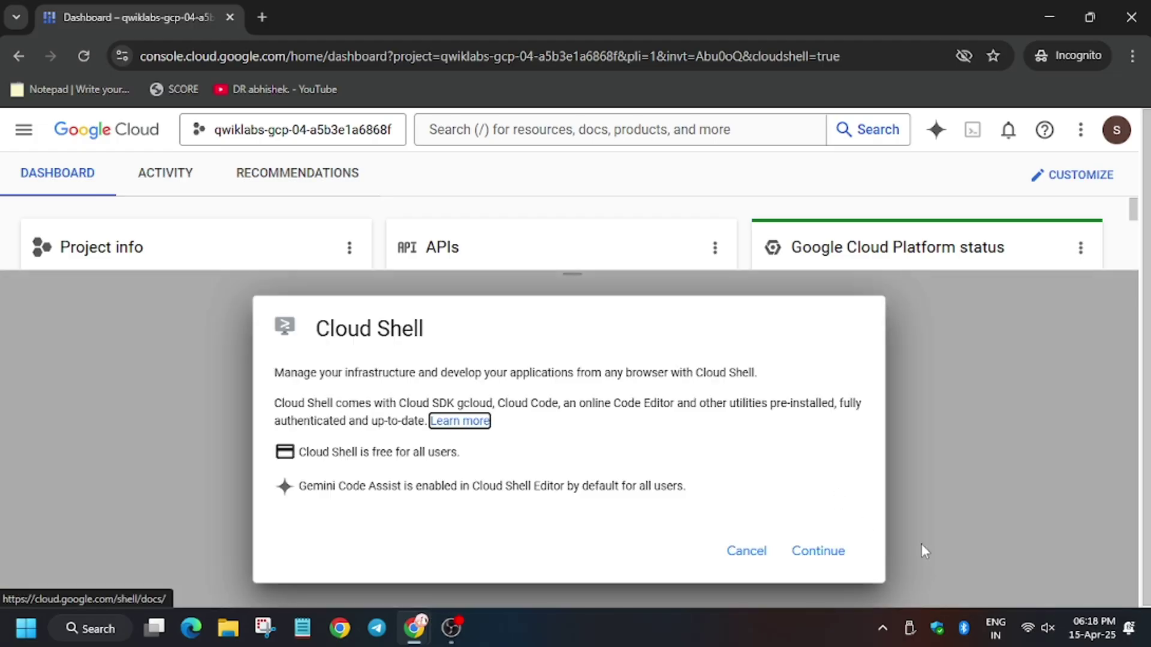
{"action": "left_click", "coordinate": [818, 551]}
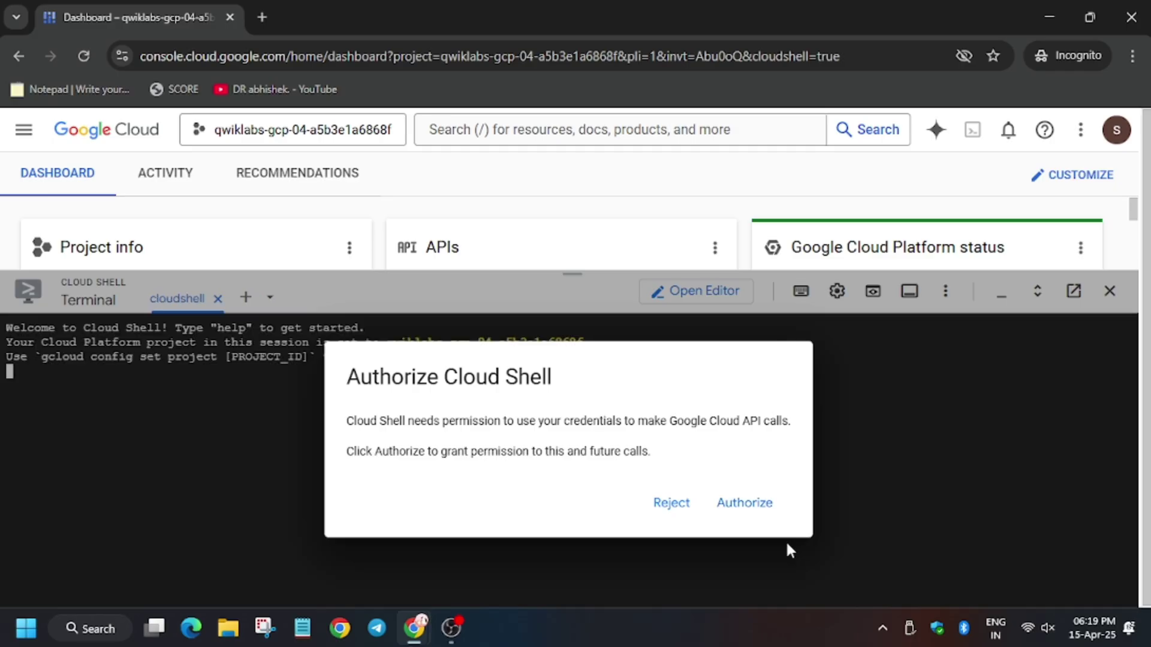
{"action": "left_click", "coordinate": [745, 502]}
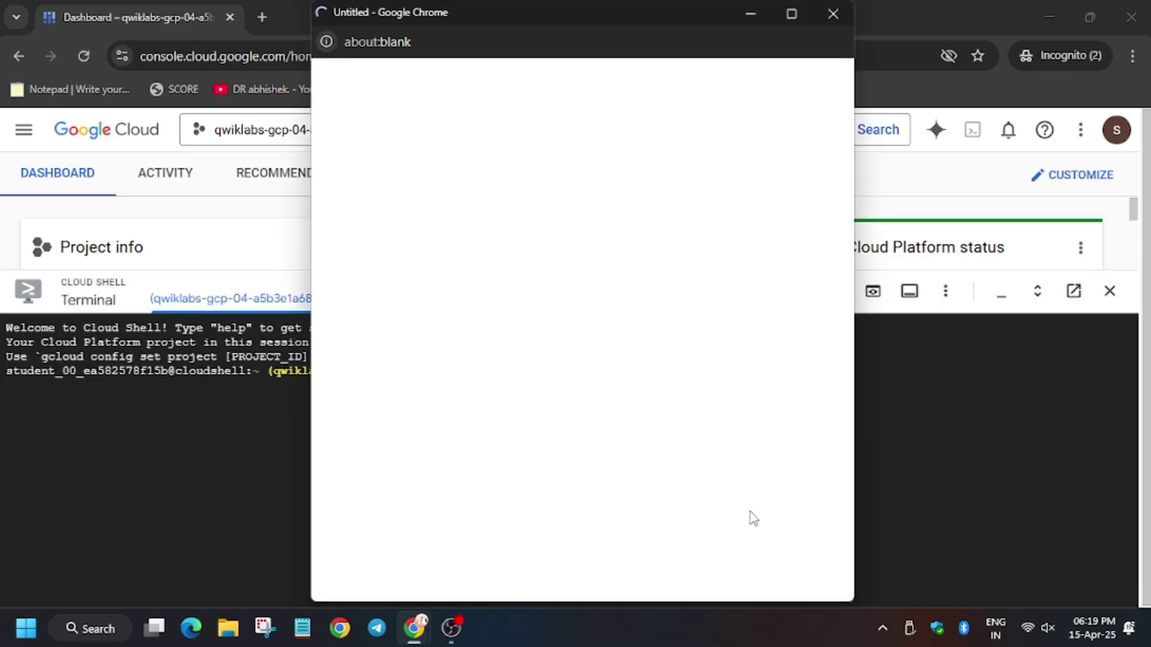
Copy the lab commands from GitHub and run them in Cloud Shell.
{"action": "key", "text": "alt+Tab"}
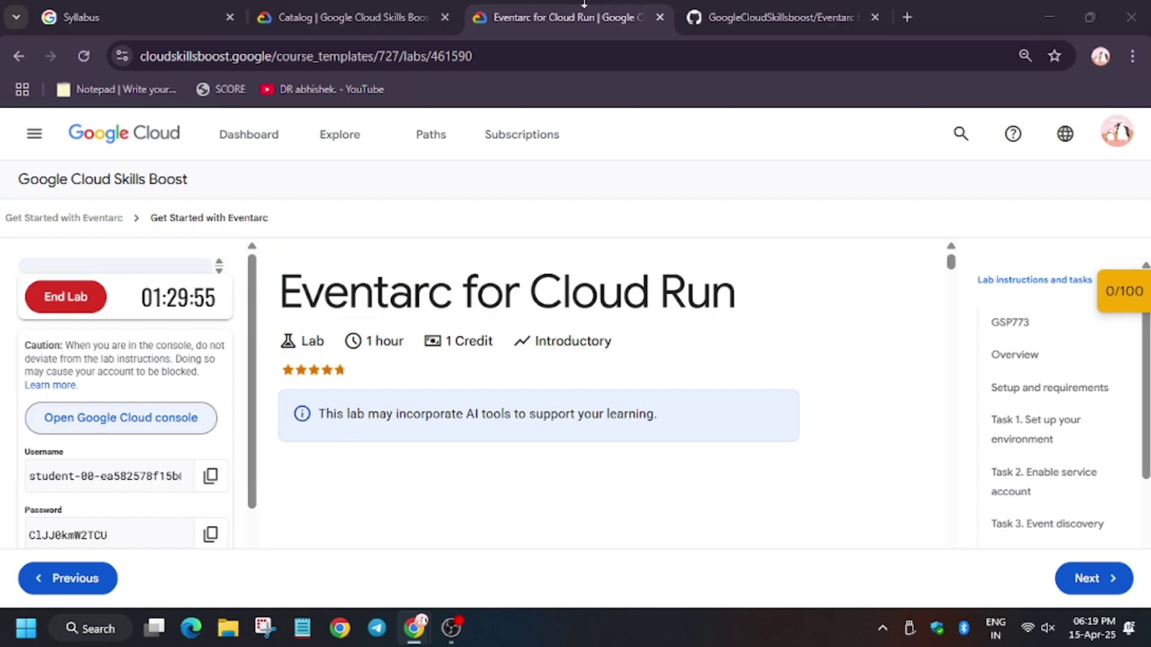
{"action": "left_click", "coordinate": [773, 17]}
{"action": "left_click", "coordinate": [1005, 280]}
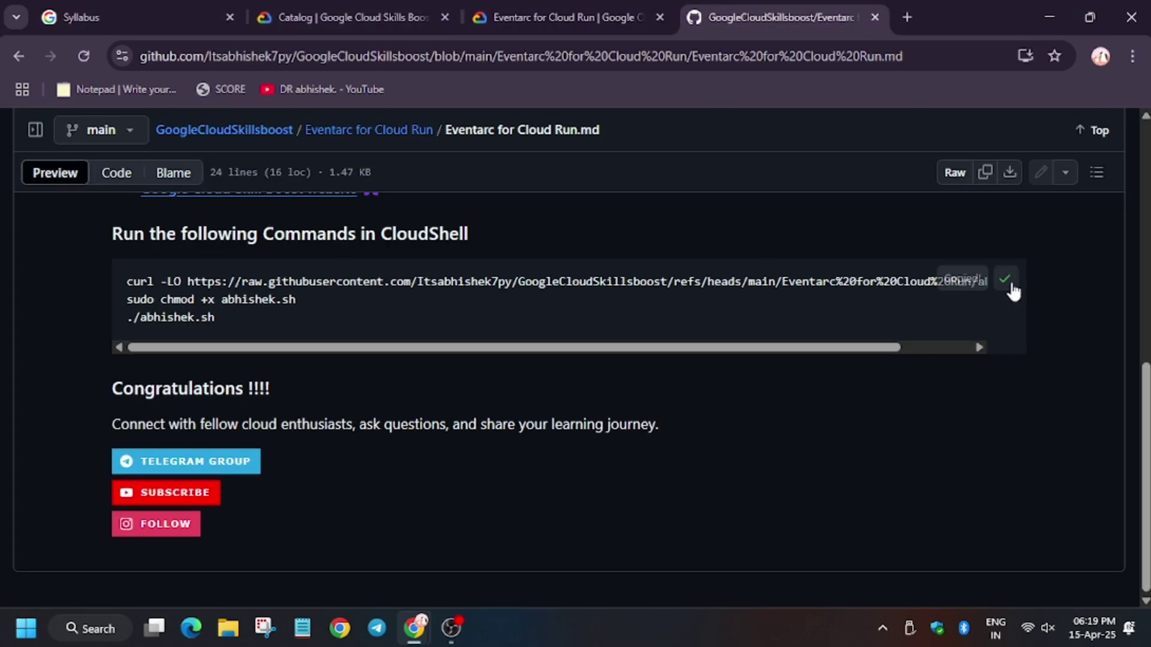
{"action": "left_click", "coordinate": [513, 17]}
{"action": "key", "text": "alt+Tab"}
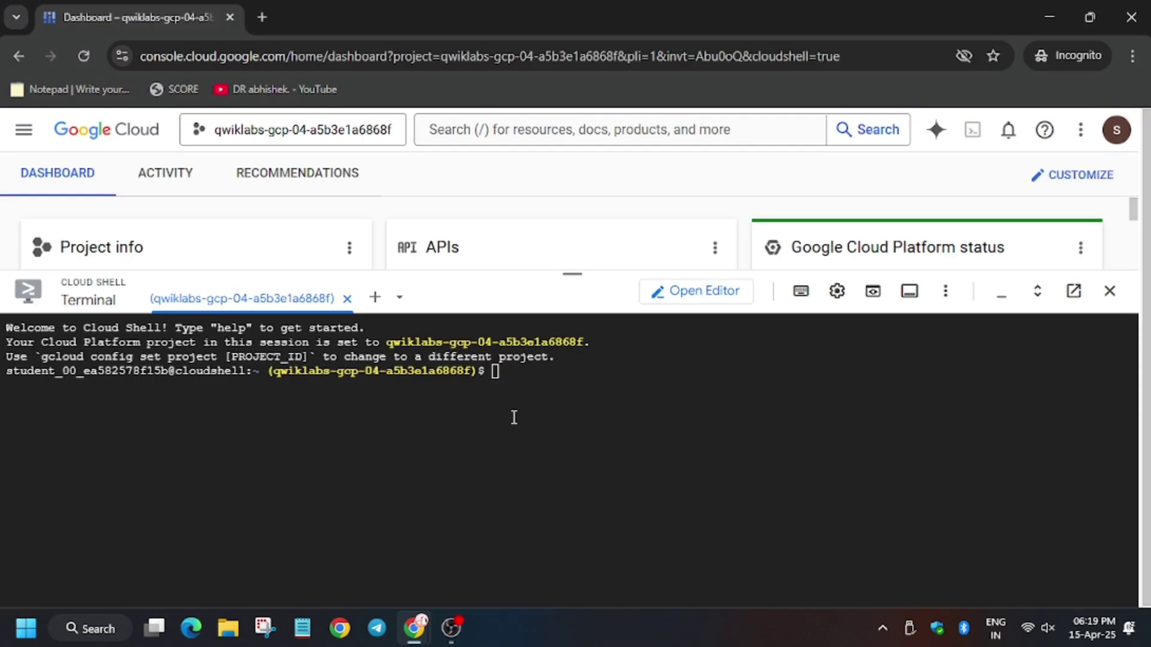
{"action": "type", "text": "curl -LO https://raw.githubusercontent.com/Itsabhishek7py/GoogleCloudSkillsboost/refs/heads/main/Eventarc%20for%20Cloud%20Run/abhishek.sh sudo chmod +x abhishek.sh ./abhishek.sh"}
{"action": "key", "text": "Return"}
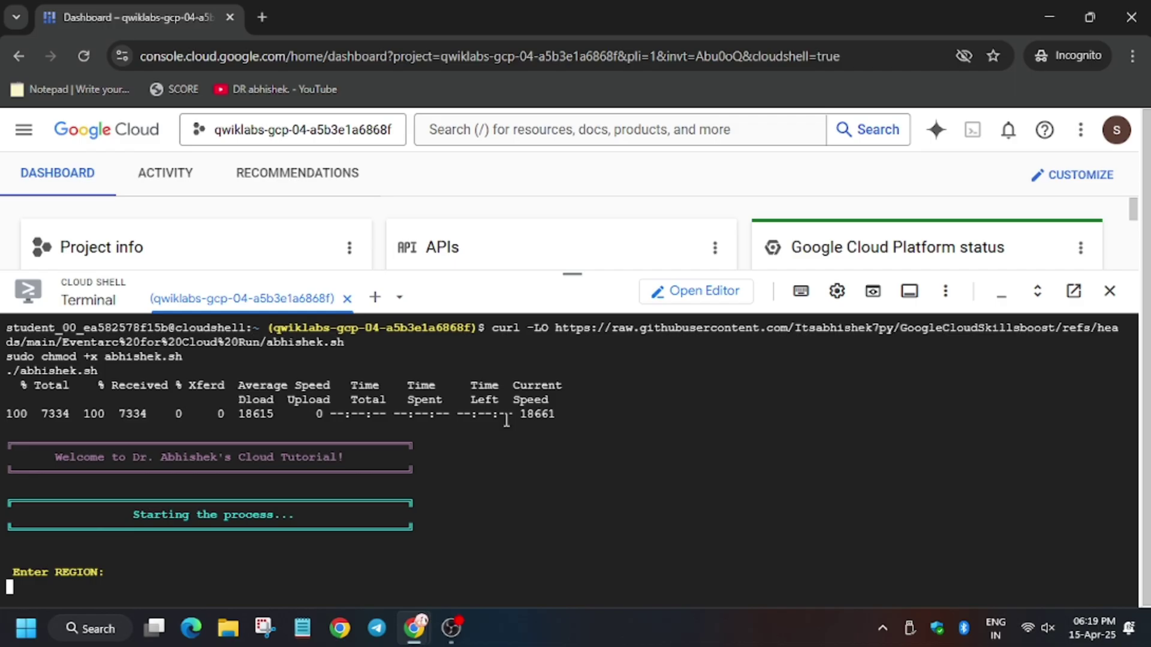
Copy the region us-east4 from the lab's Task 1 instructions.
{"action": "key", "text": "alt+Tab"}
{"action": "scroll", "coordinate": [136, 404], "scroll_direction": "down", "scroll_amount": 2}
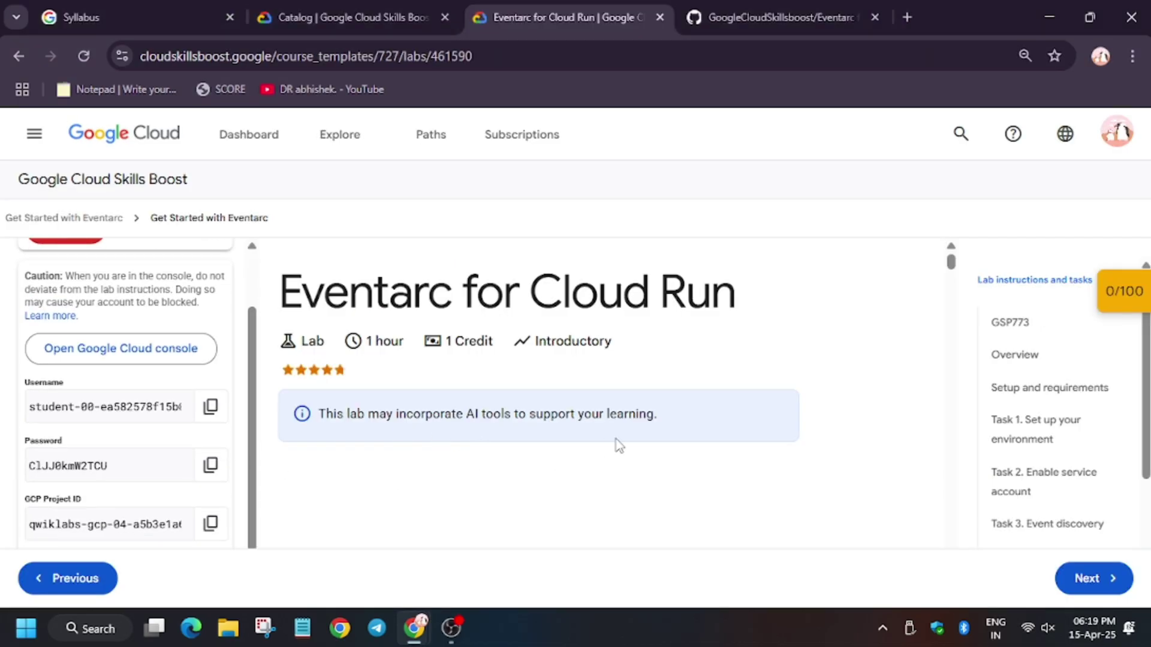
{"action": "scroll", "coordinate": [486, 432], "scroll_direction": "down", "scroll_amount": 3}
{"action": "left_click", "coordinate": [1036, 420]}
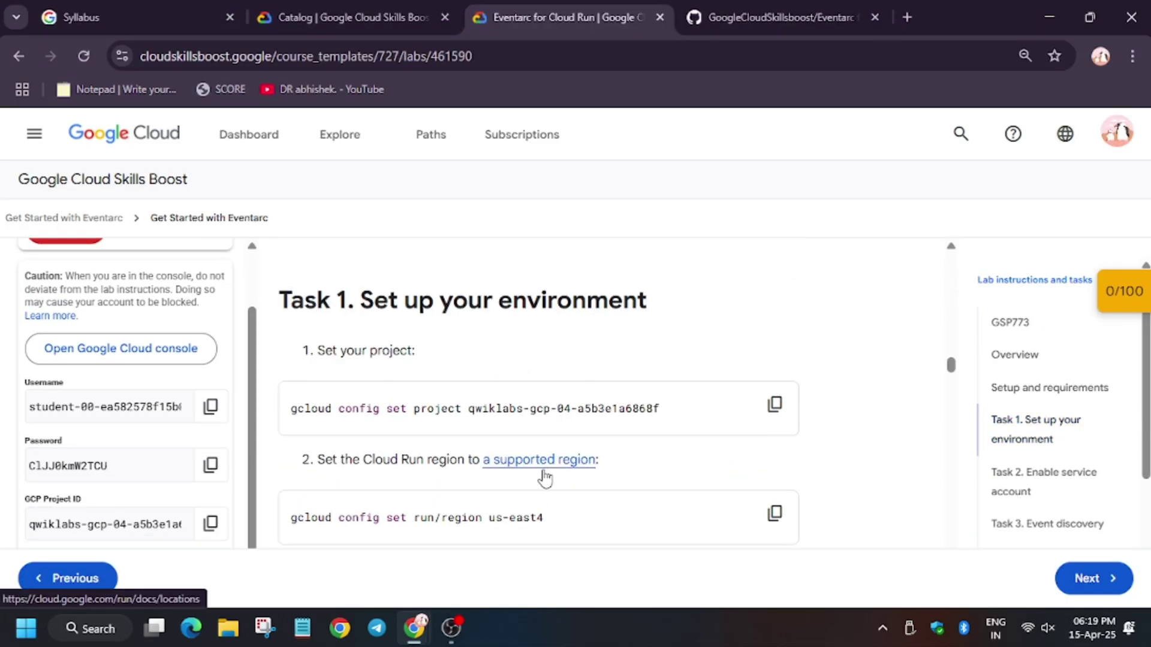
{"action": "scroll", "coordinate": [539, 468], "scroll_direction": "down", "scroll_amount": 2}
{"action": "left_click_drag", "start_coordinate": [489, 428], "coordinate": [571, 440]}
{"action": "key", "text": "ctrl+c"}
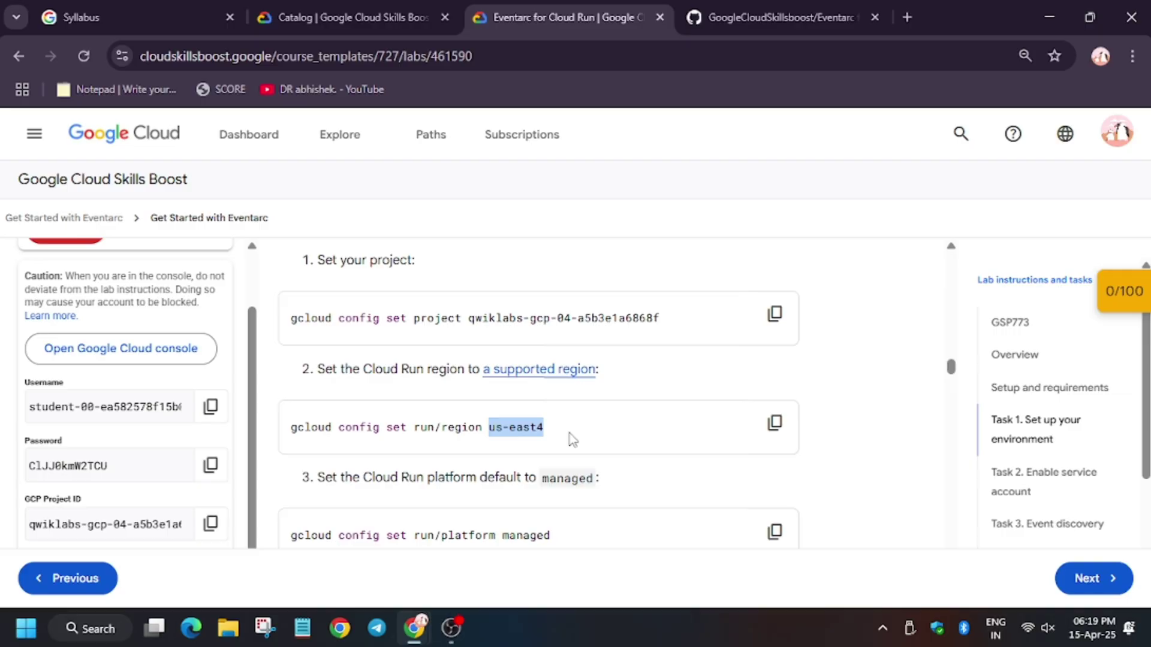
Enter us-east4 at the script's REGION prompt and let the tutorial finish.
{"action": "key", "text": "alt+Tab"}
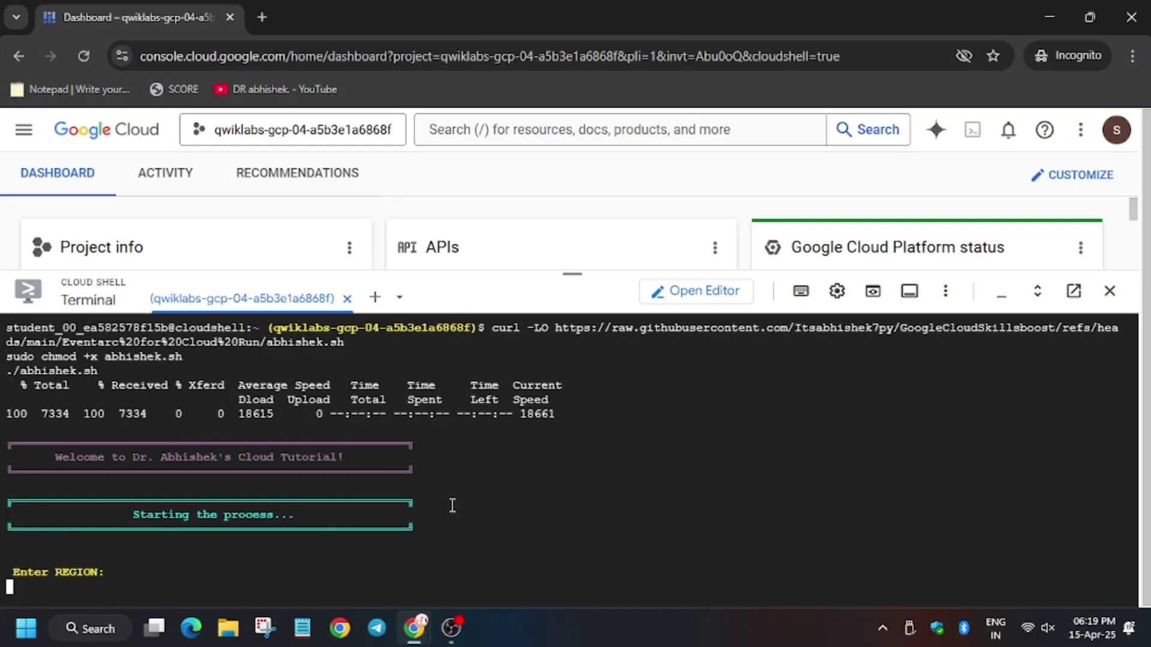
{"action": "key", "text": "ctrl+v"}
{"action": "key", "text": "Return"}
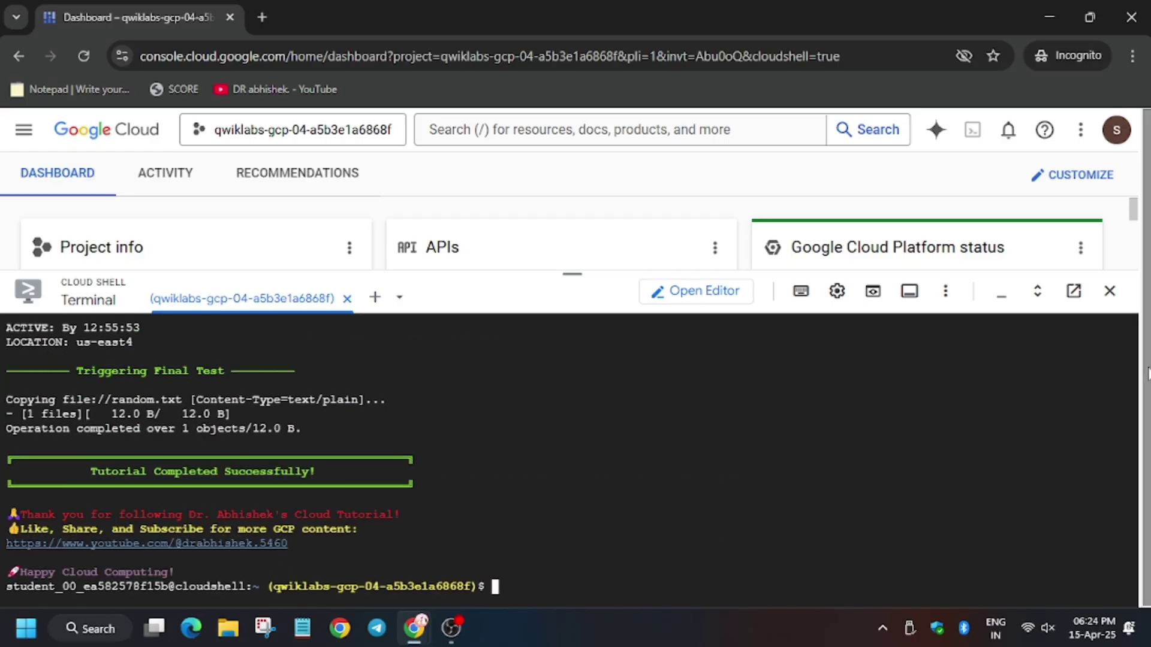
Check progress on every lab task, rechecking the Audit Logs event trigger task.
{"action": "left_click", "coordinate": [990, 362]}
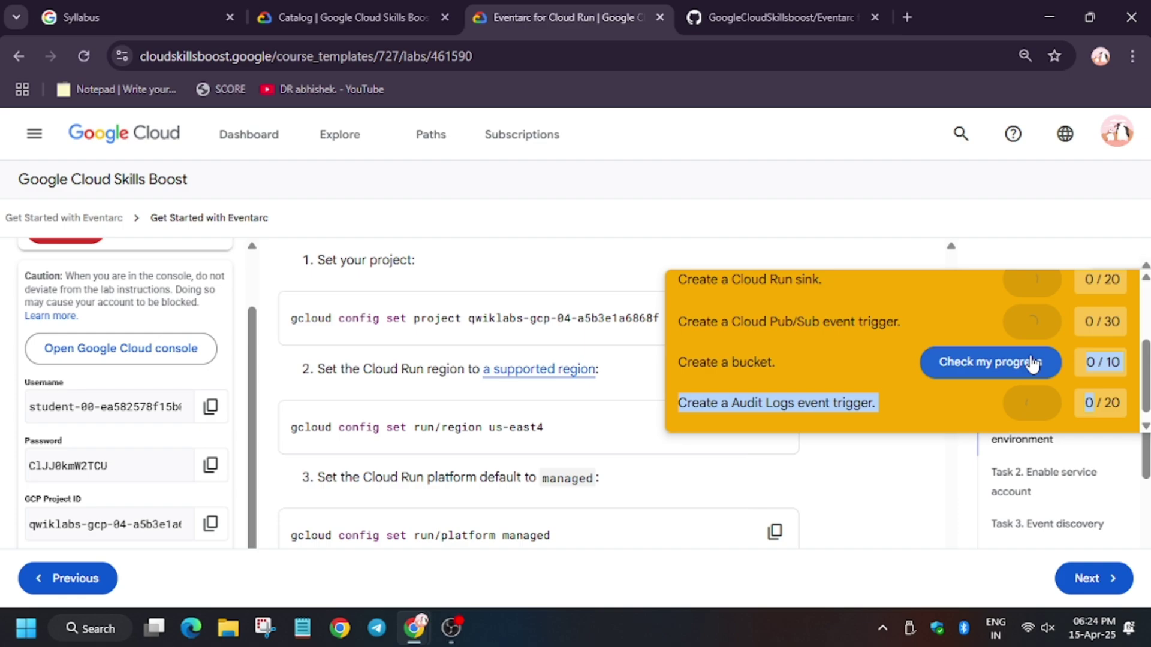
{"action": "left_click", "coordinate": [994, 396]}
{"action": "scroll", "coordinate": [501, 437], "scroll_direction": "down", "scroll_amount": 15}
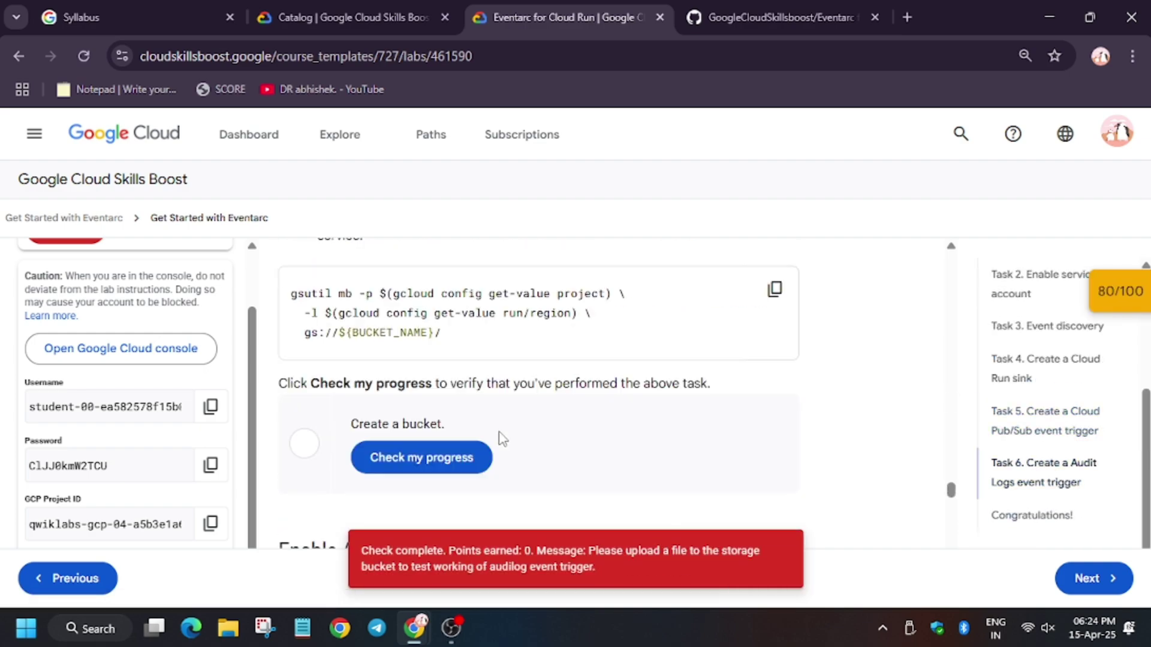
{"action": "scroll", "coordinate": [501, 437], "scroll_direction": "down", "scroll_amount": 10}
{"action": "left_click", "coordinate": [422, 313]}
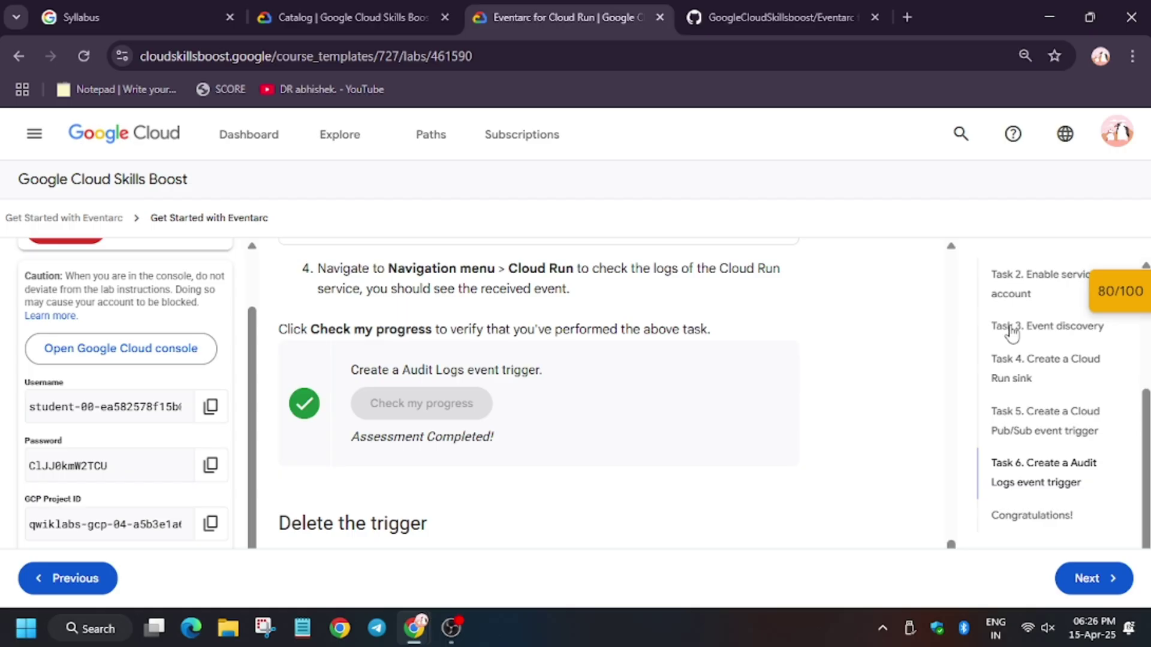
{"action": "left_click", "coordinate": [1119, 291]}
{"action": "scroll", "coordinate": [989, 360], "scroll_direction": "down", "scroll_amount": 2}
{"action": "left_click", "coordinate": [989, 397]}
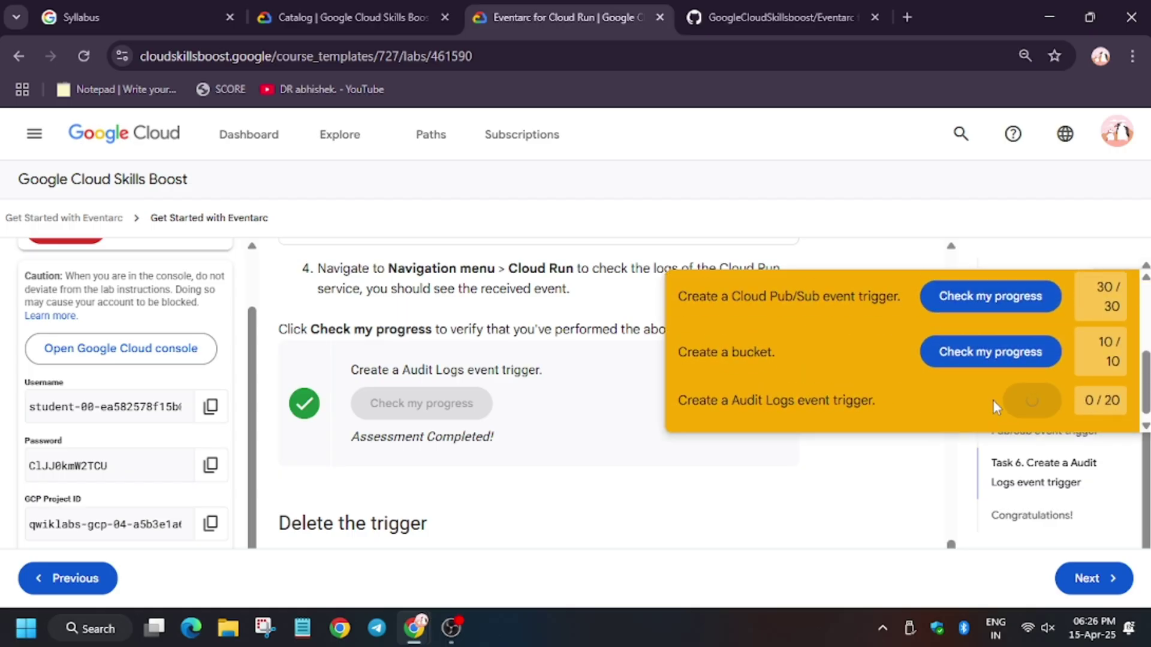
{"action": "scroll", "coordinate": [989, 378], "scroll_direction": "up", "scroll_amount": 3}
{"action": "left_click", "coordinate": [1111, 300]}
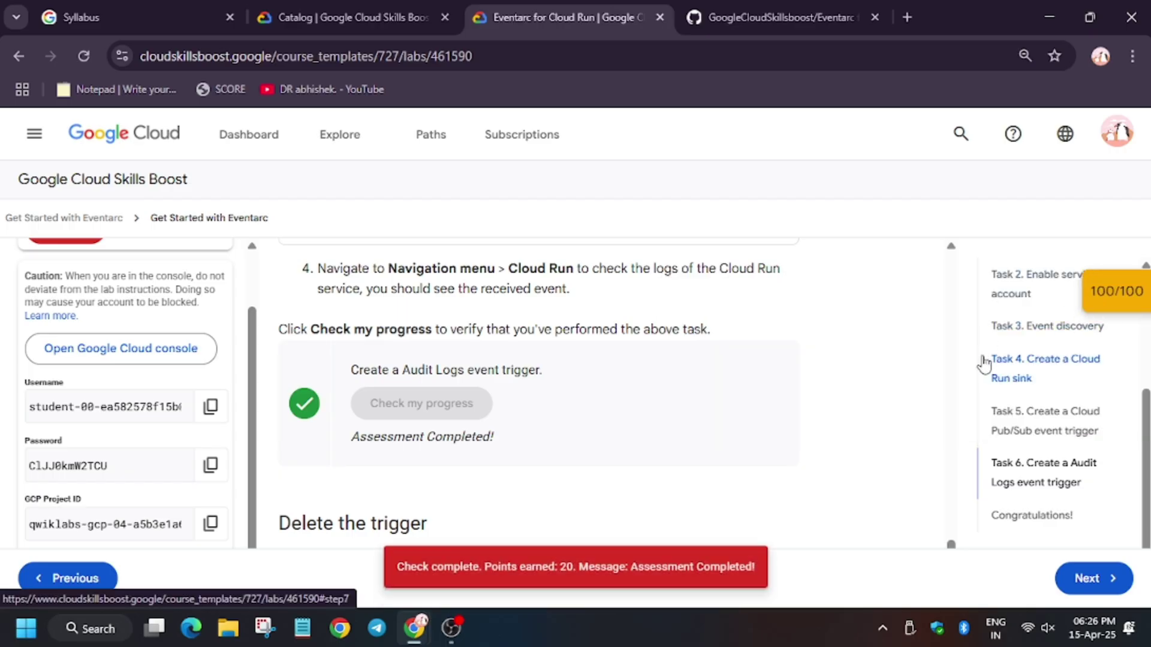